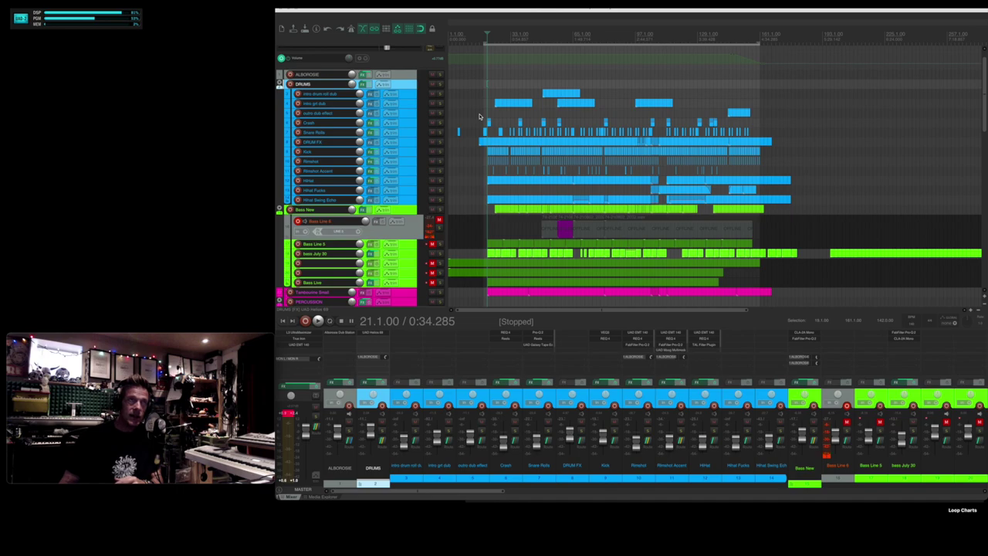
# Step: Play the arrangement from bar 19 to hear the opening section, and stop playback
pyautogui.click(388, 85)
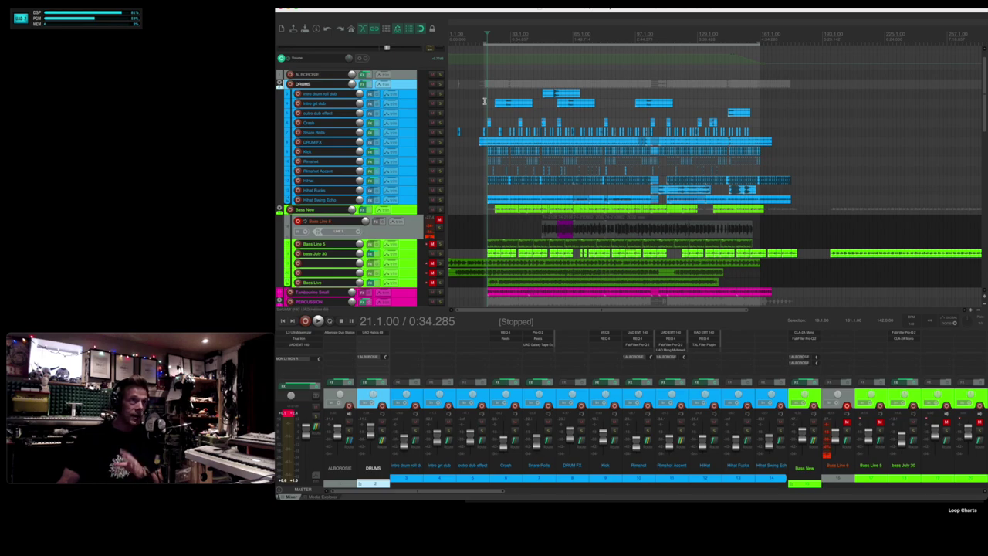
pyautogui.click(483, 101)
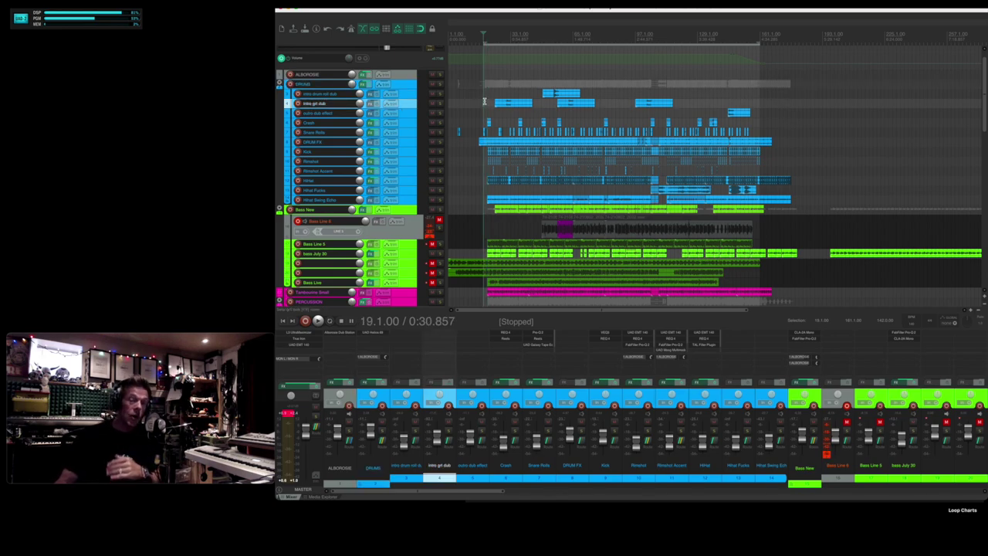
pyautogui.press('space')
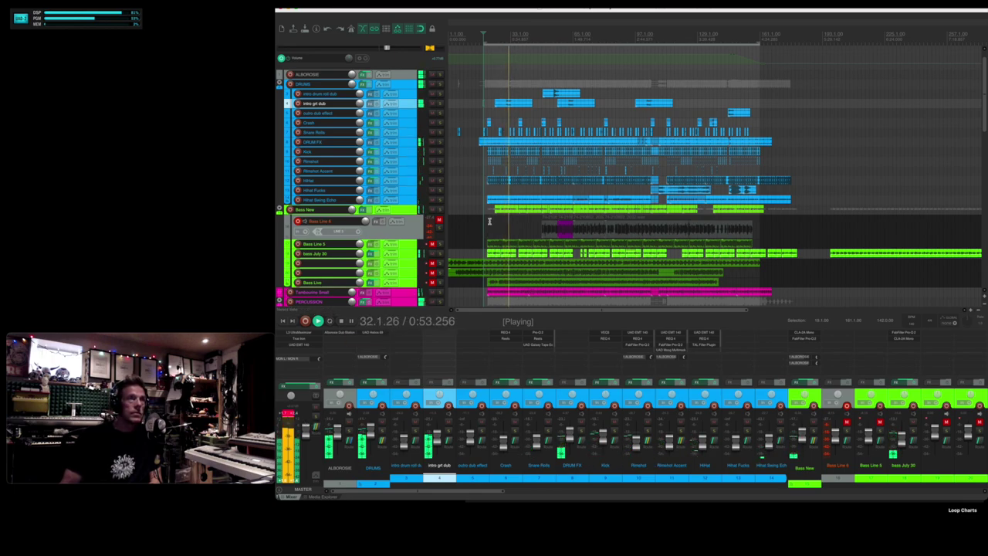
pyautogui.press('space')
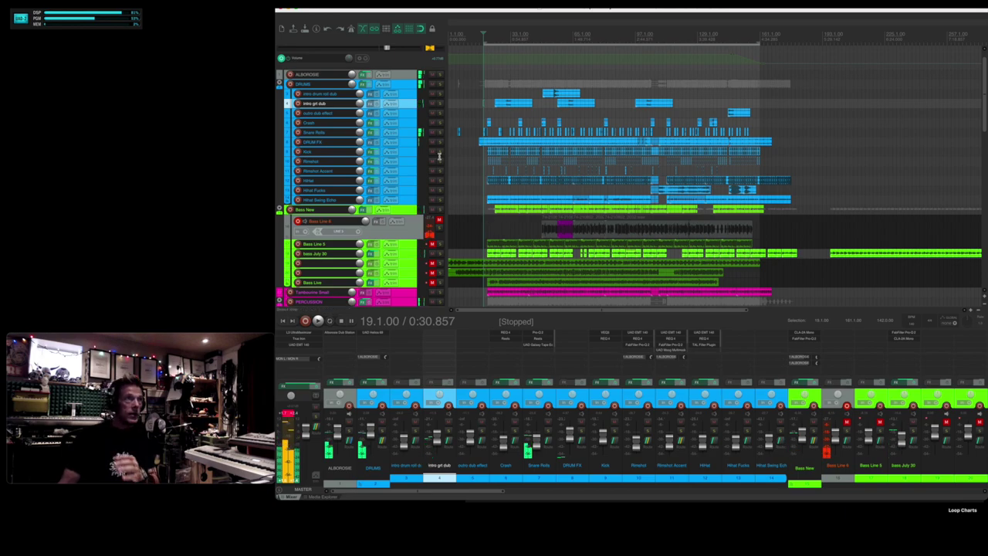
# Step: Look over the full track list from the DRUMS folder down to the WINDS folder and back up to the master
pyautogui.click(407, 84)
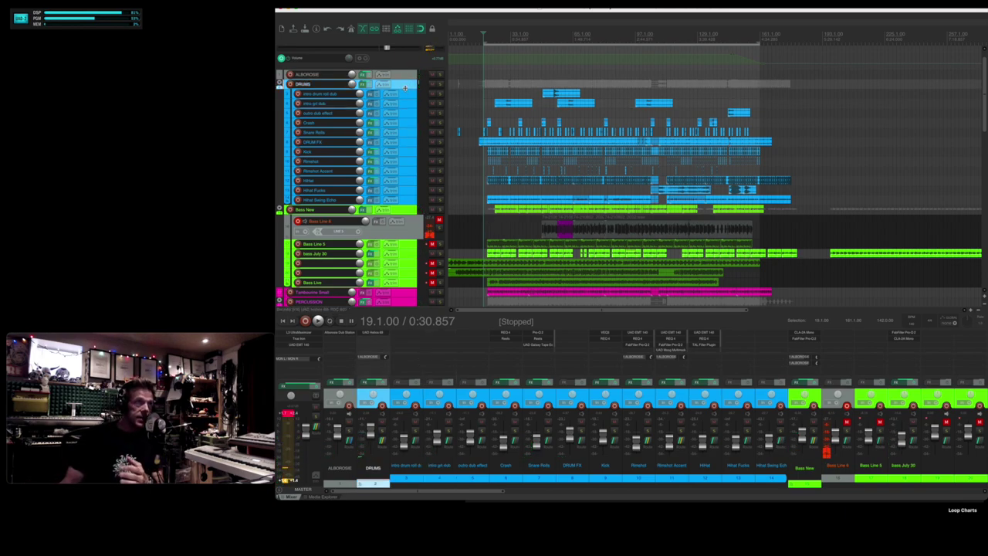
pyautogui.scroll(-5, 404, 87)
pyautogui.scroll(-6, 405, 87)
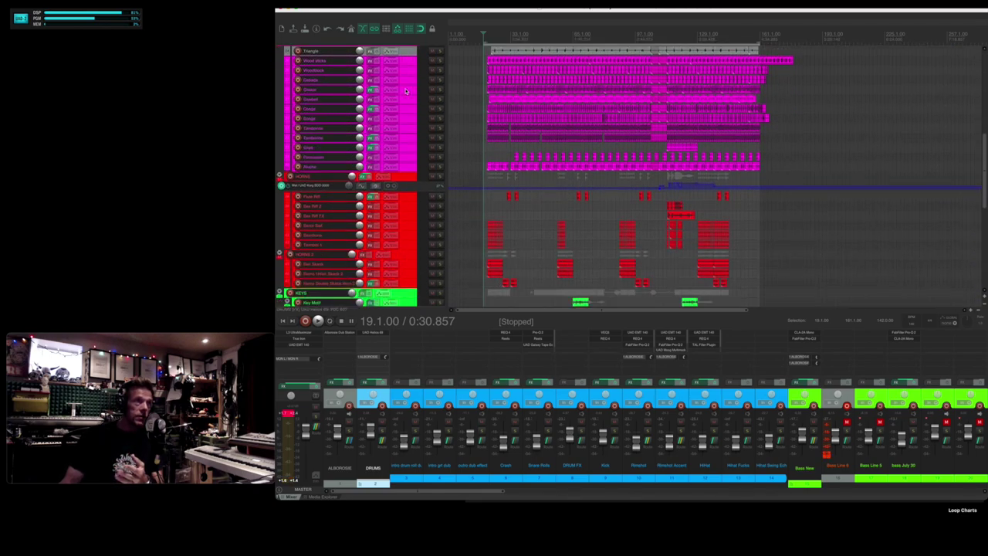
pyautogui.scroll(-6, 404, 91)
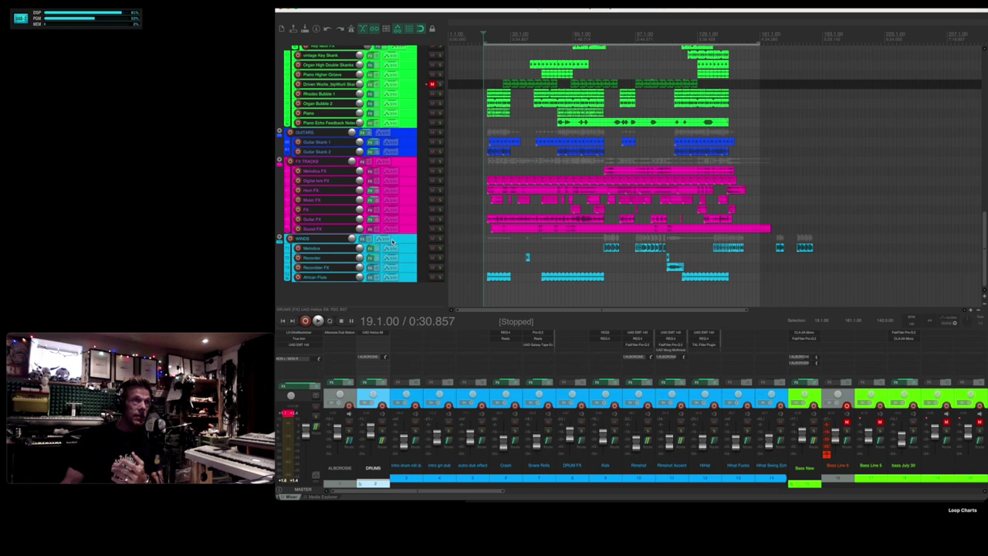
pyautogui.scroll(10, 390, 233)
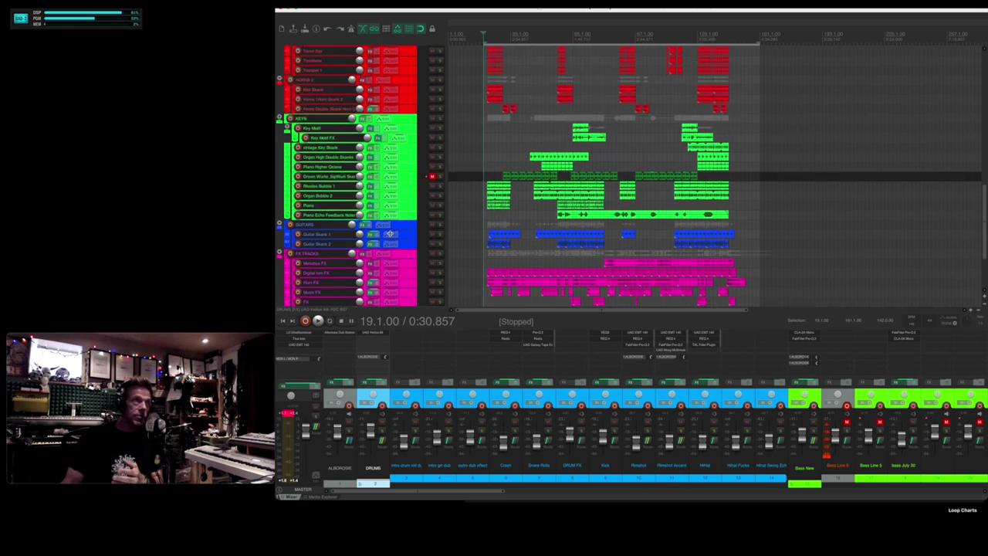
pyautogui.scroll(8, 385, 101)
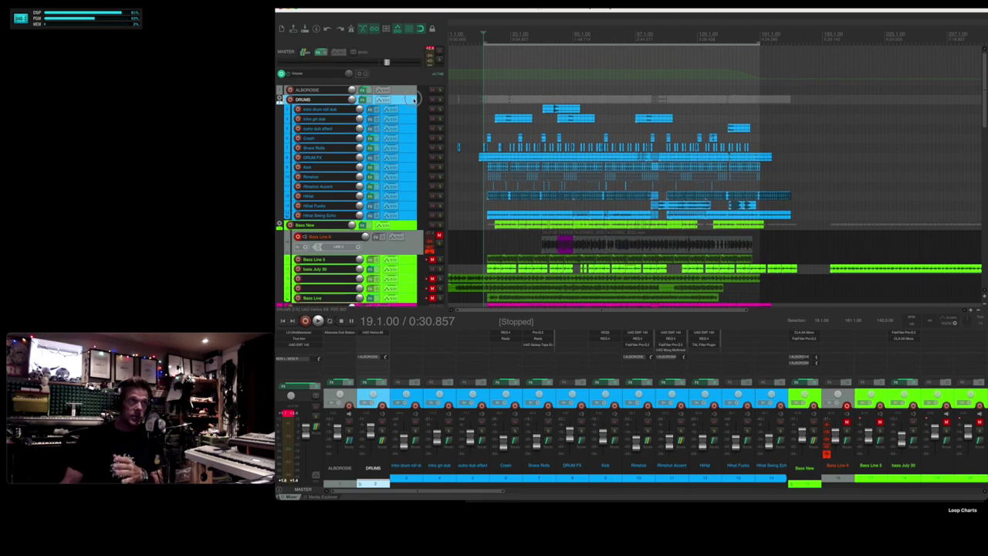
# Step: Inspect the ALBOROSIE track, the DRUMS folder, and the Rimshot and Rimshot Accent tracks by selecting each in turn
pyautogui.click(351, 91)
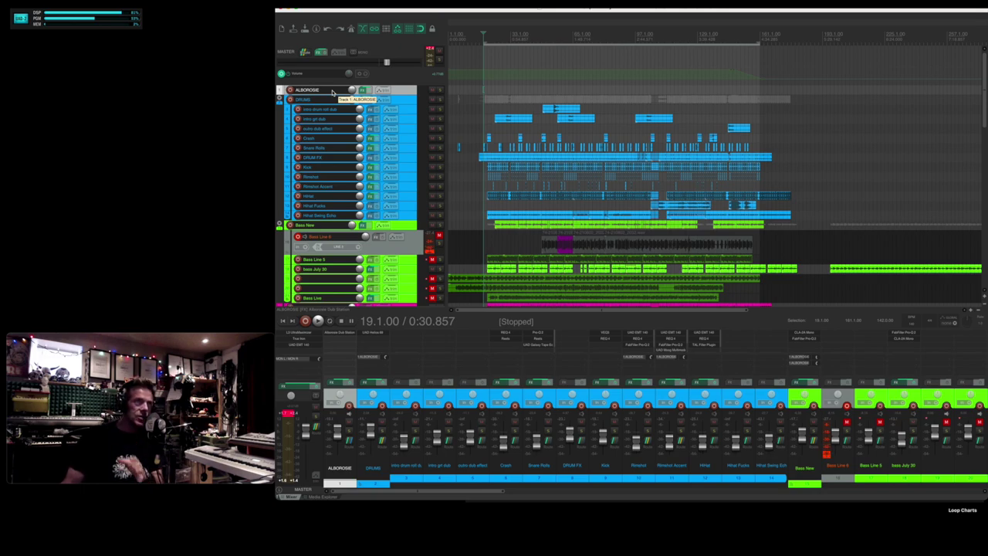
pyautogui.click(403, 100)
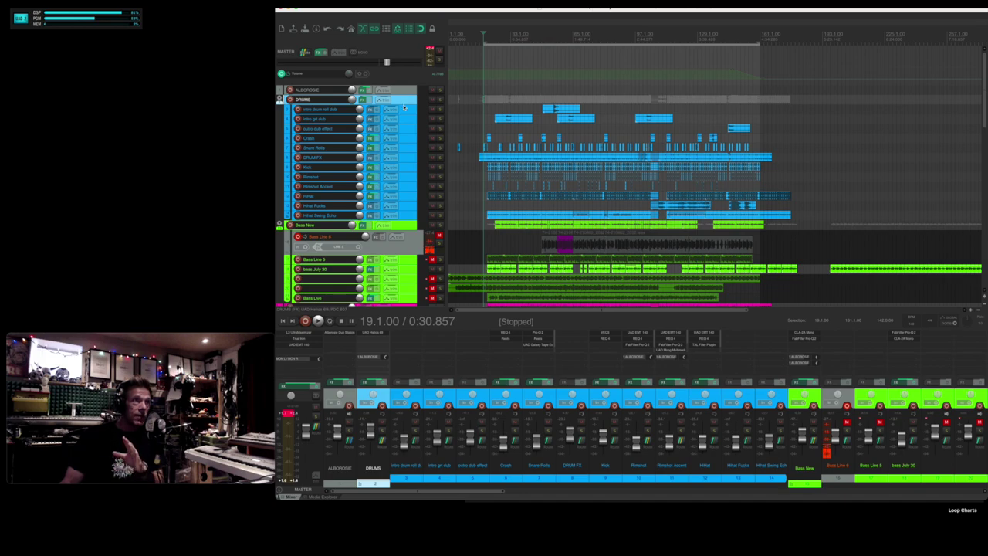
pyautogui.scroll(-1, 407, 155)
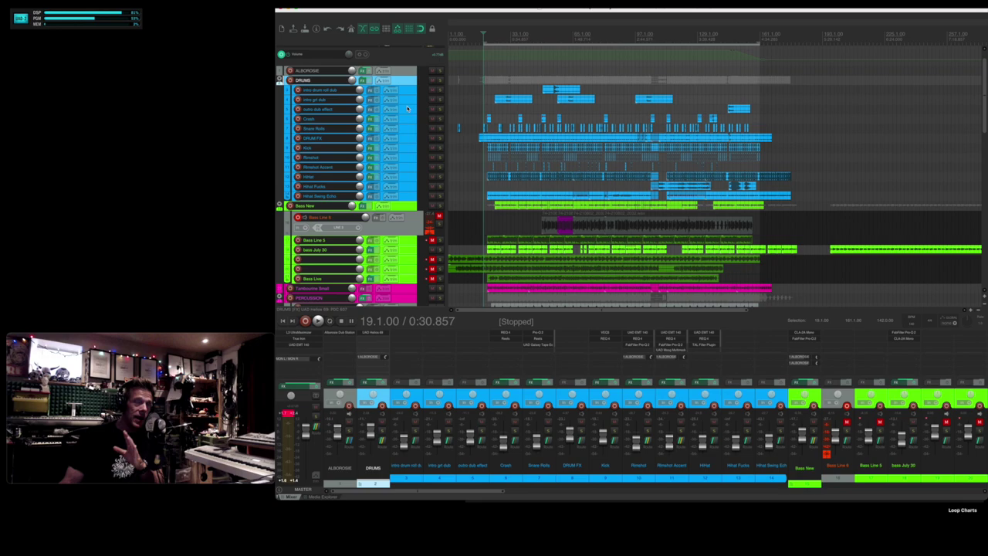
pyautogui.click(405, 159)
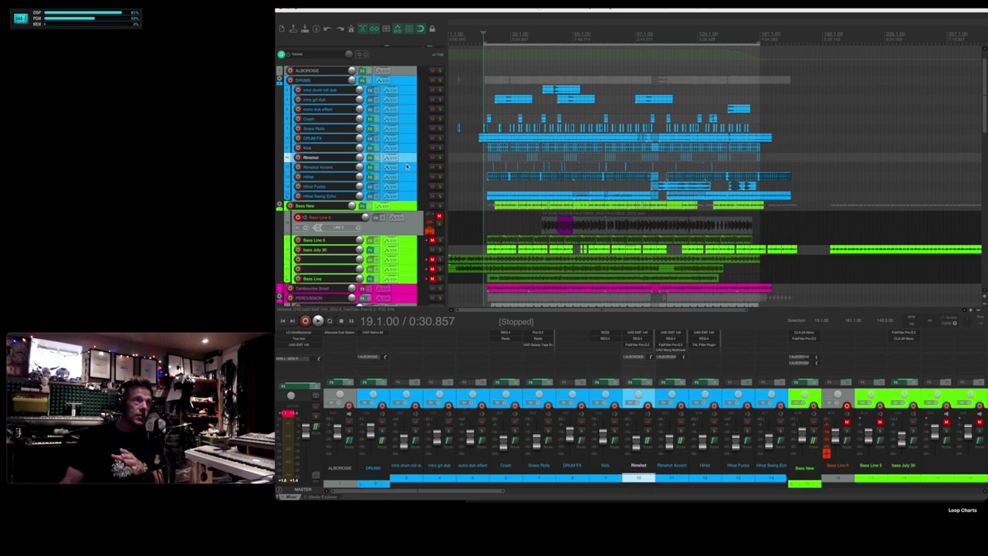
pyautogui.click(405, 167)
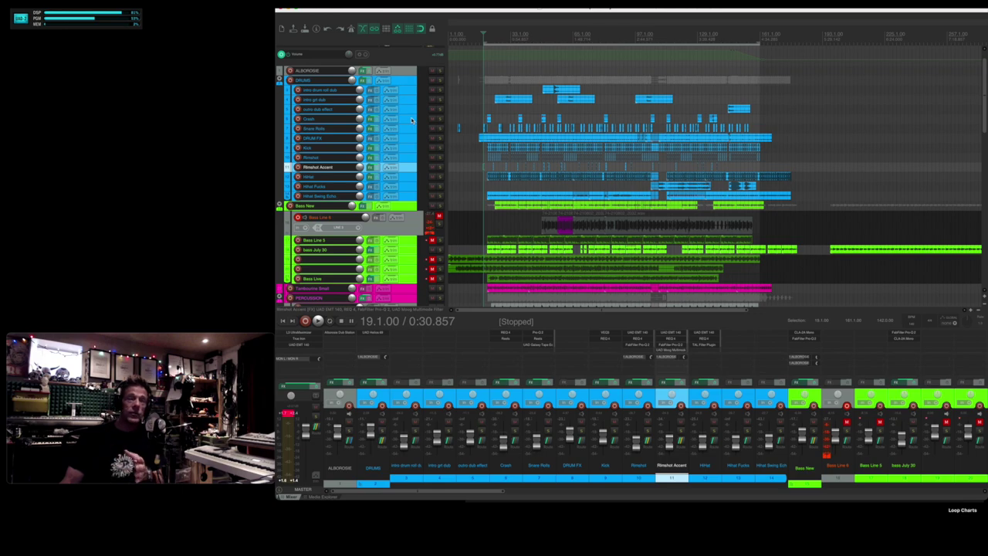
# Step: Review the bass and percussion groups, selecting the Tambourine Small and Conga tracks
pyautogui.scroll(-3, 409, 135)
pyautogui.scroll(-4, 406, 148)
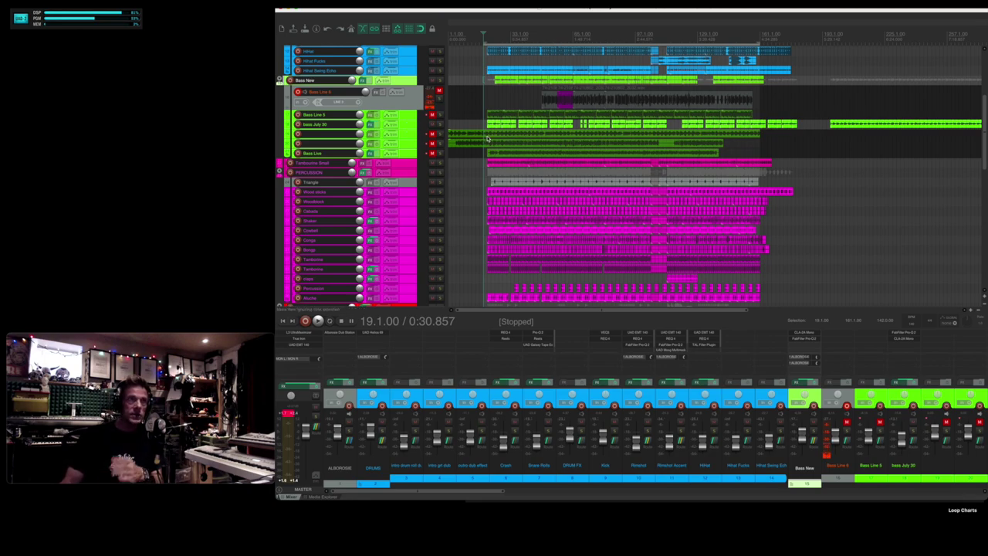
pyautogui.click(415, 164)
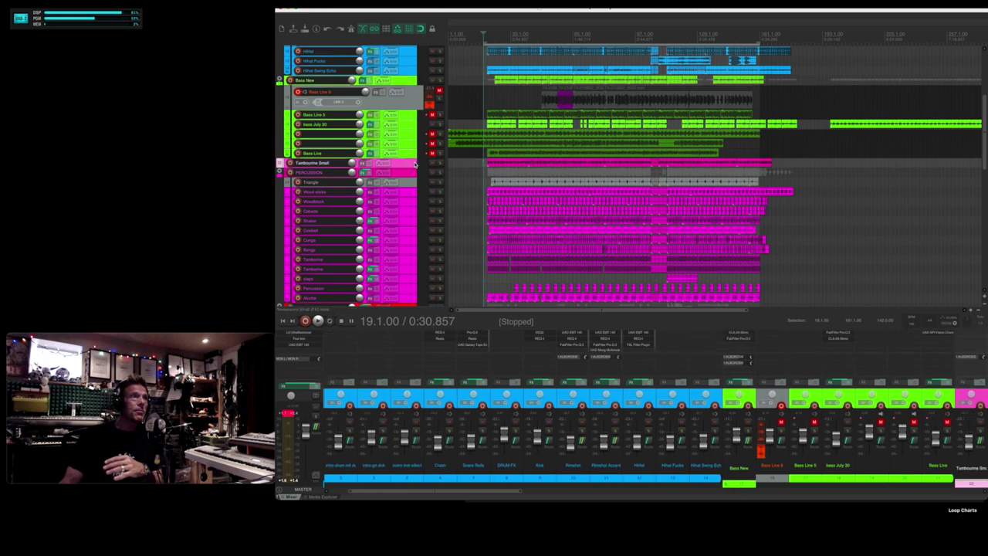
pyautogui.scroll(-3, 412, 178)
pyautogui.scroll(-3, 407, 221)
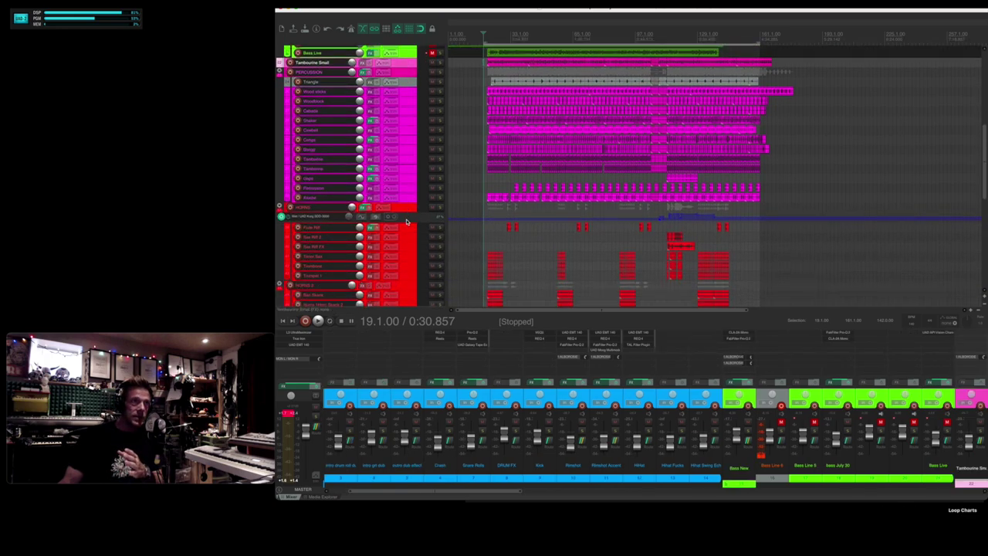
pyautogui.scroll(-3, 406, 222)
pyautogui.click(412, 65)
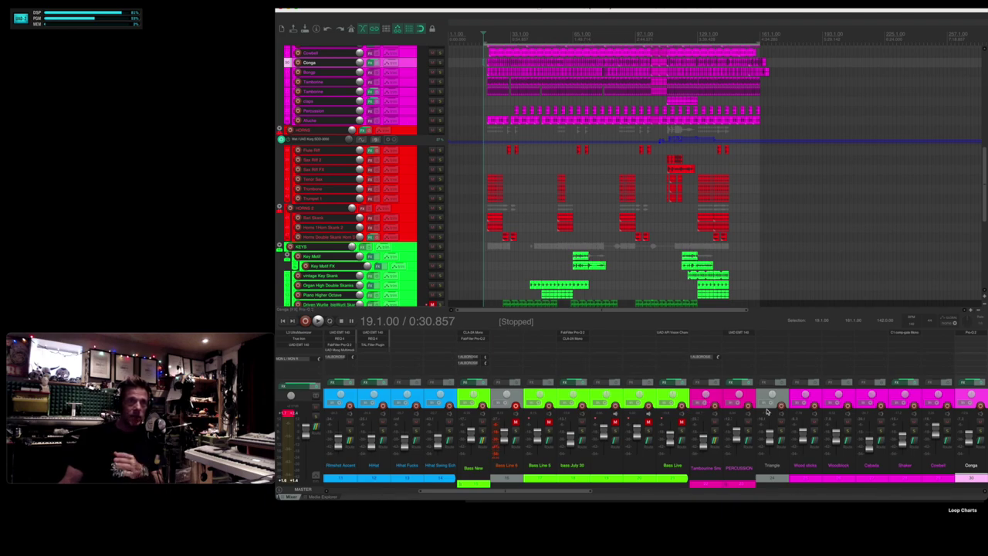
# Step: Review the horn and keyboard groups by selecting the HORNS and KEYS folder tracks
pyautogui.click(407, 130)
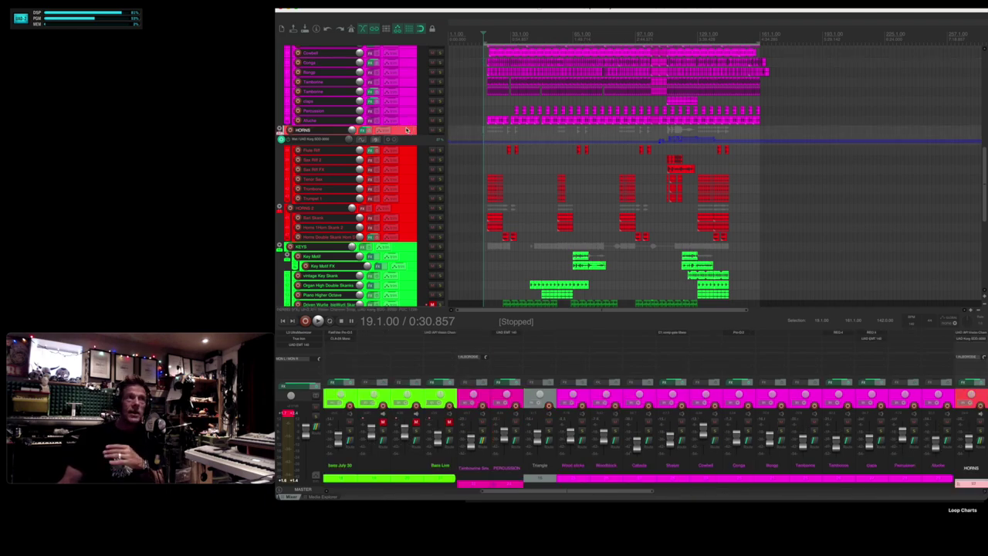
pyautogui.scroll(-5, 407, 129)
pyautogui.click(407, 114)
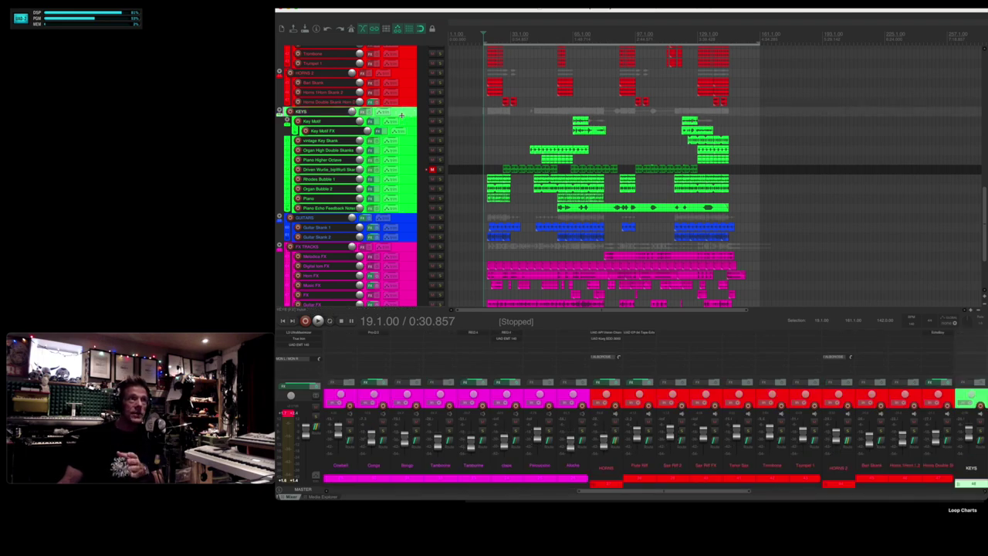
pyautogui.scroll(-3, 416, 209)
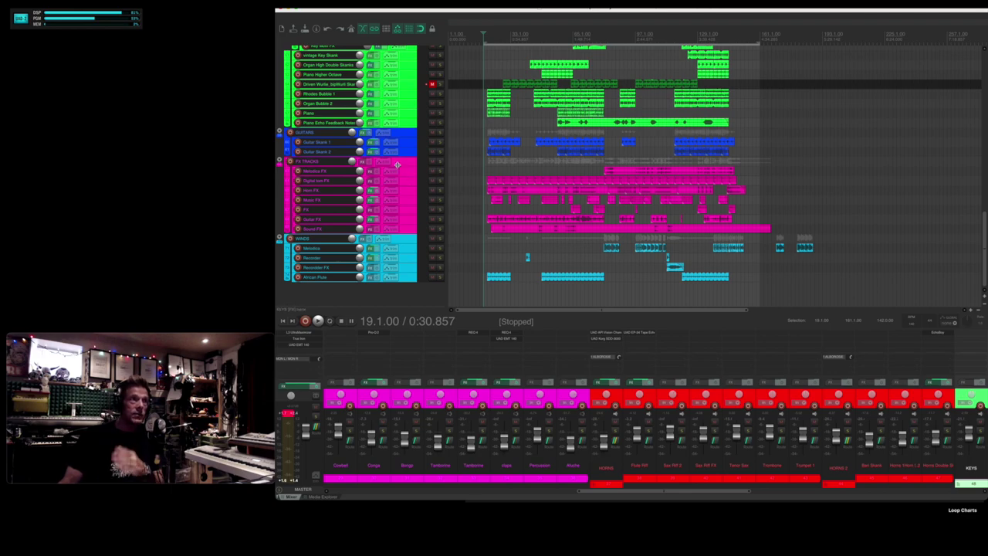
# Step: Add the FabFilter Pro-Q 2 equalizer to the FX TRACKS folder track
pyautogui.click(400, 164)
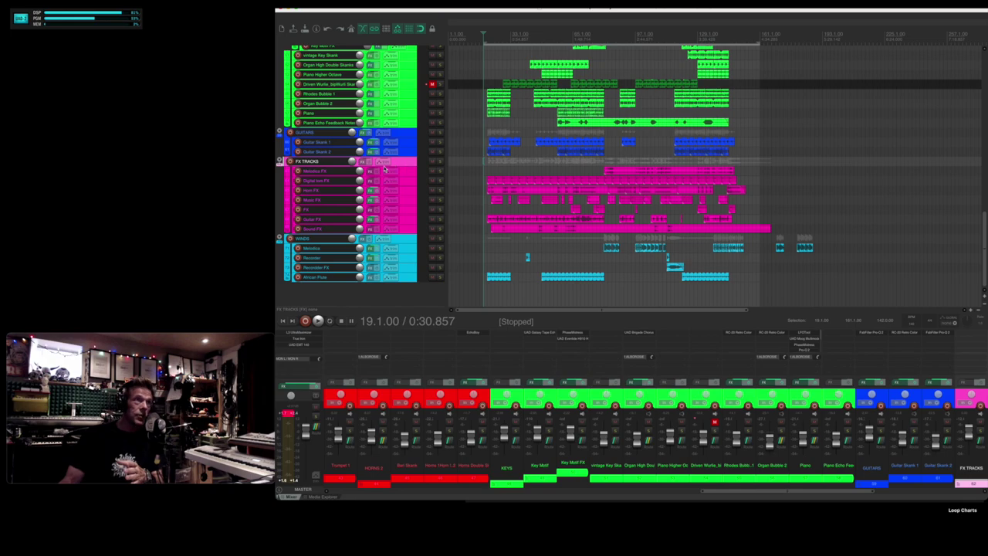
pyautogui.click(369, 162)
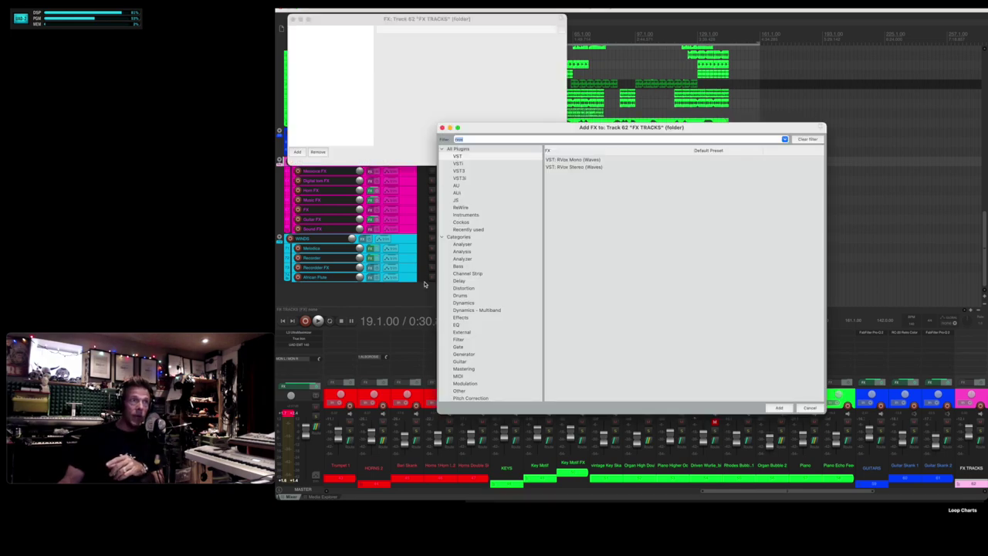
pyautogui.write('fab')
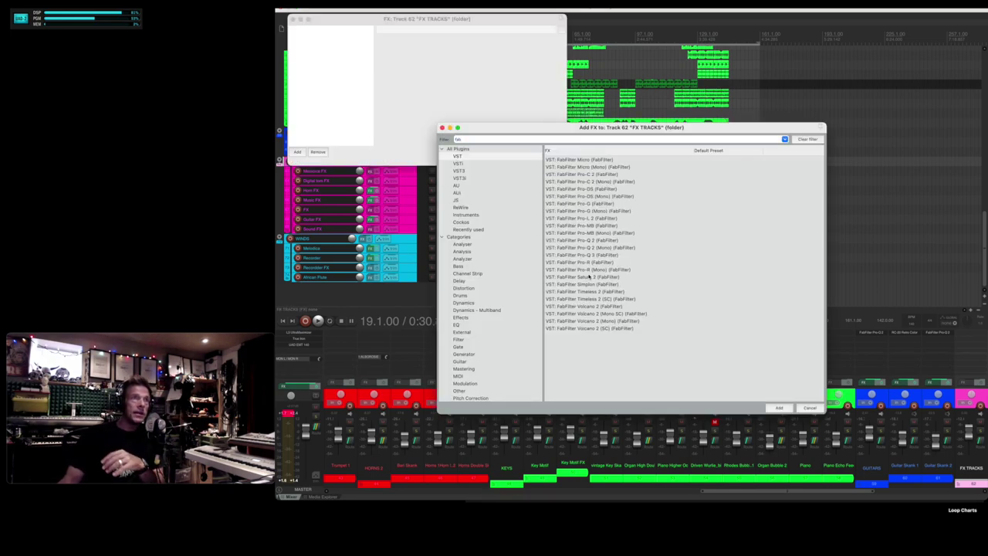
pyautogui.doubleClick(588, 240)
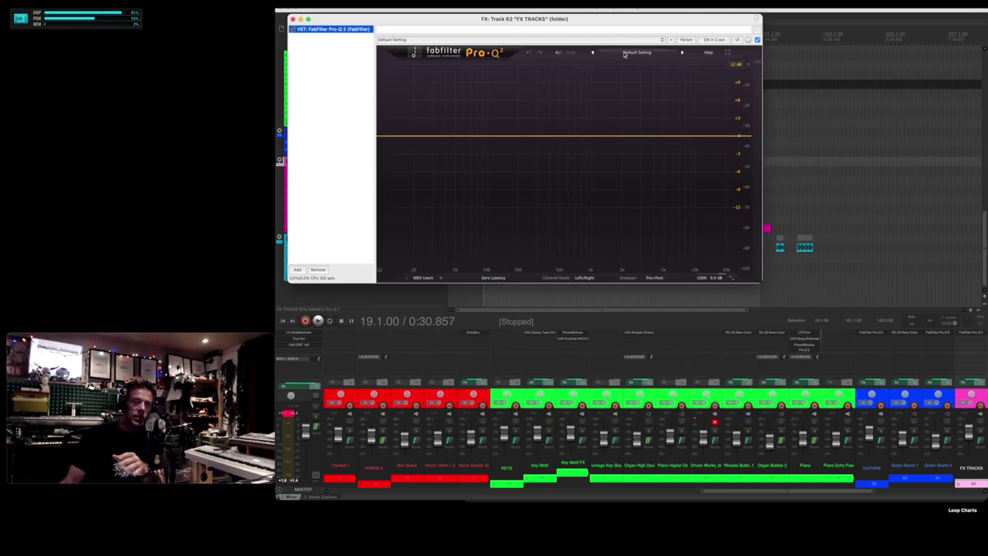
# Step: Load the Low Shelf preset in Pro-Q 2 and set the shelf band's slope to 18 dB/oct
pyautogui.click(624, 52)
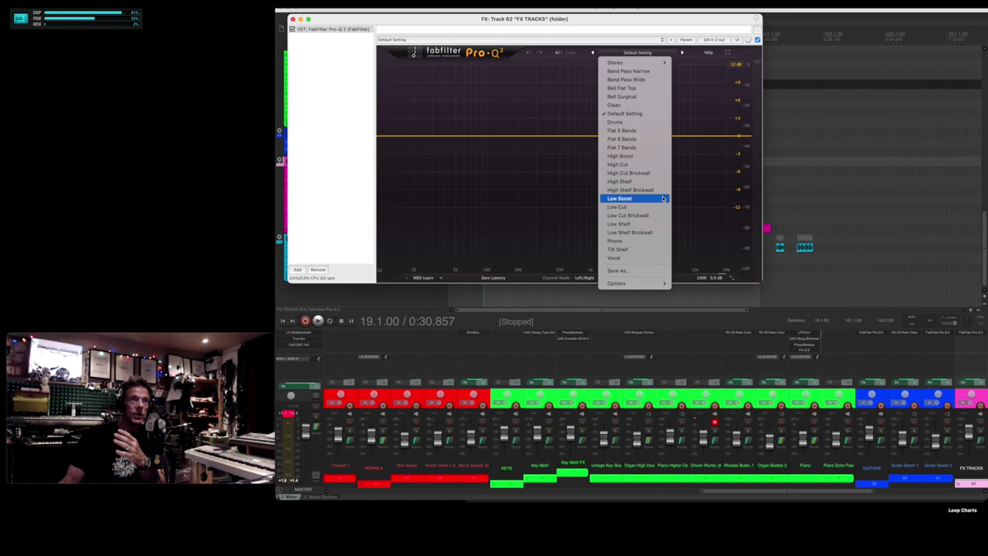
pyautogui.click(660, 223)
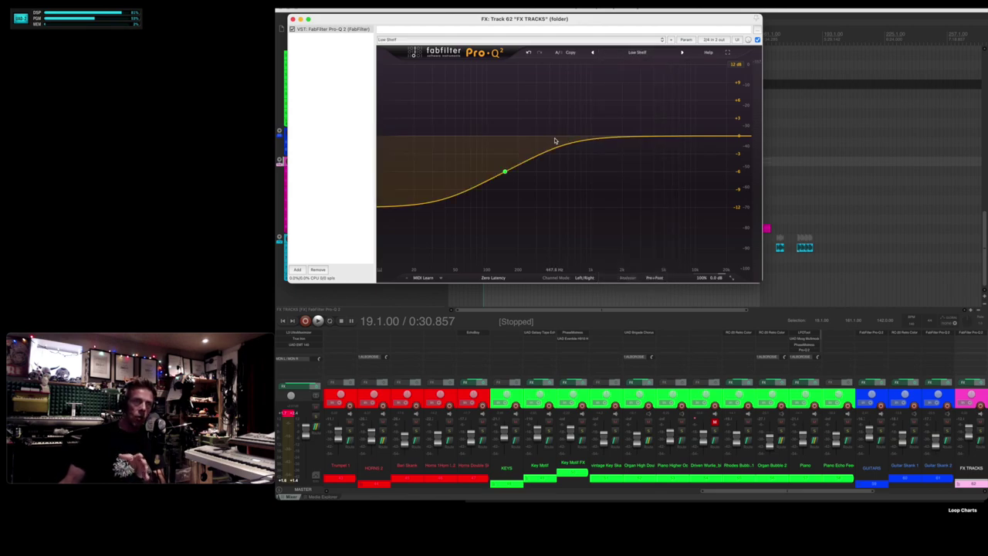
pyautogui.rightClick(504, 170)
pyautogui.moveTo(519, 186)
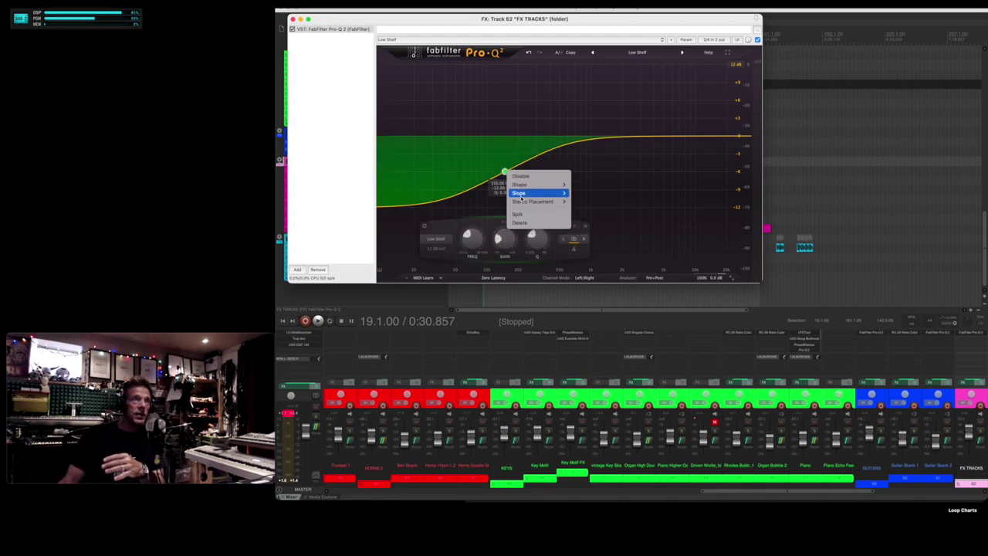
pyautogui.click(584, 210)
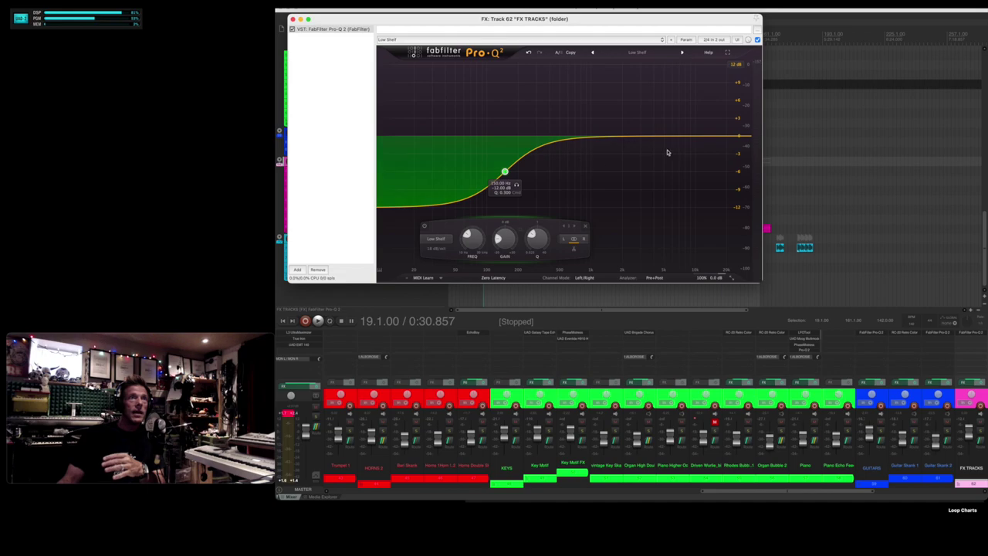
# Step: Add a high-shelf cut of about 5.8 dB around 13 kHz and close the effects window
pyautogui.doubleClick(708, 152)
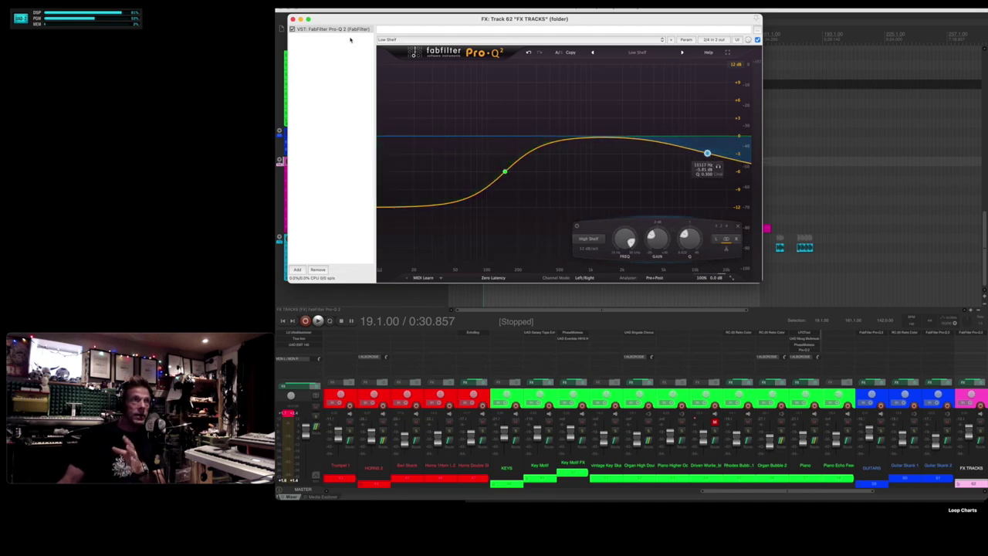
pyautogui.click(293, 18)
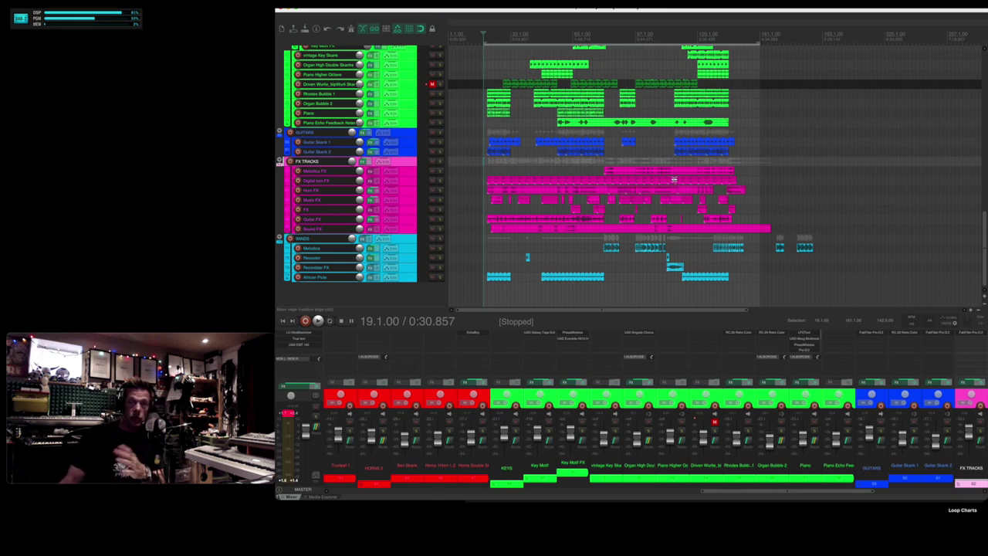
# Step: Select the WINDS folder track and look over the arrangement's folder groups from the drums down to the FX tracks
pyautogui.click(409, 239)
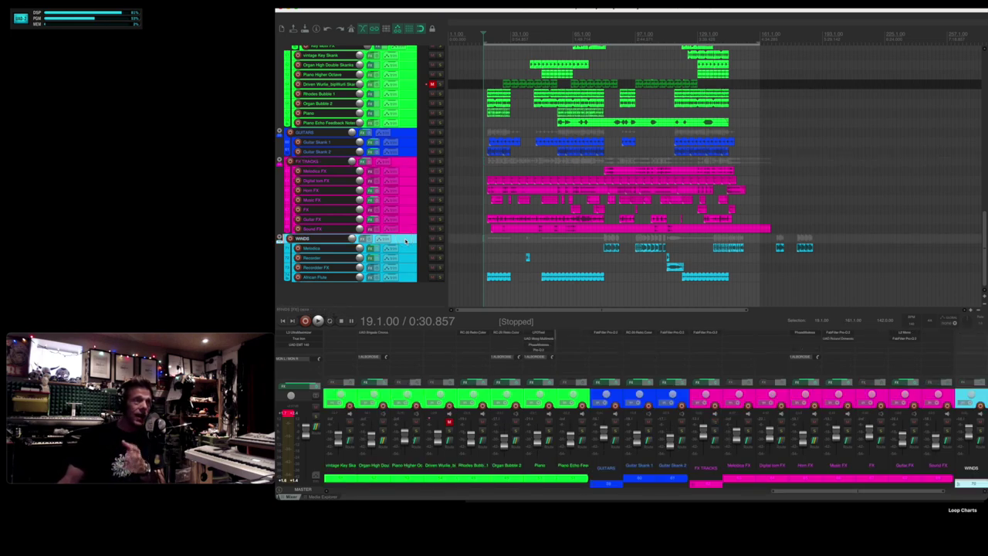
pyautogui.scroll(10, 412, 120)
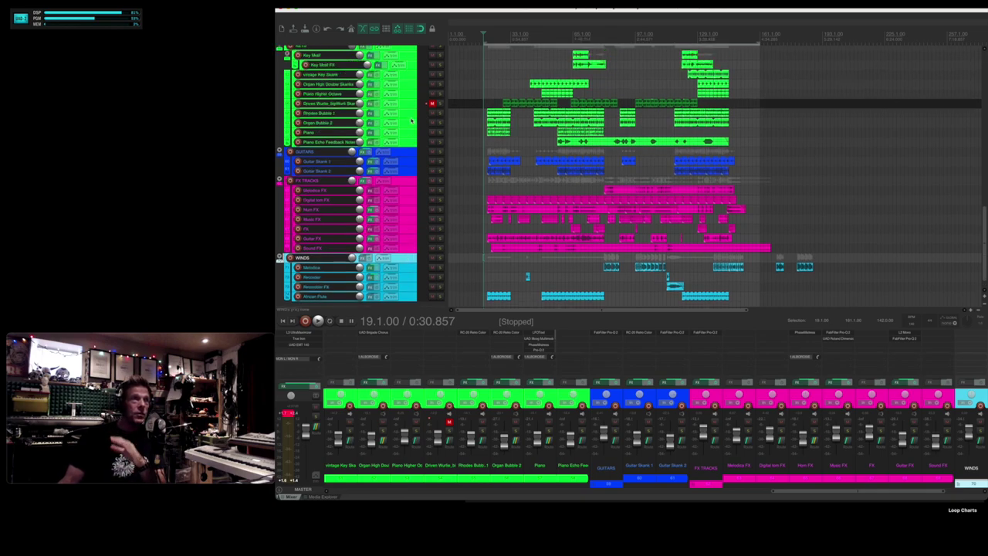
pyautogui.scroll(5, 409, 116)
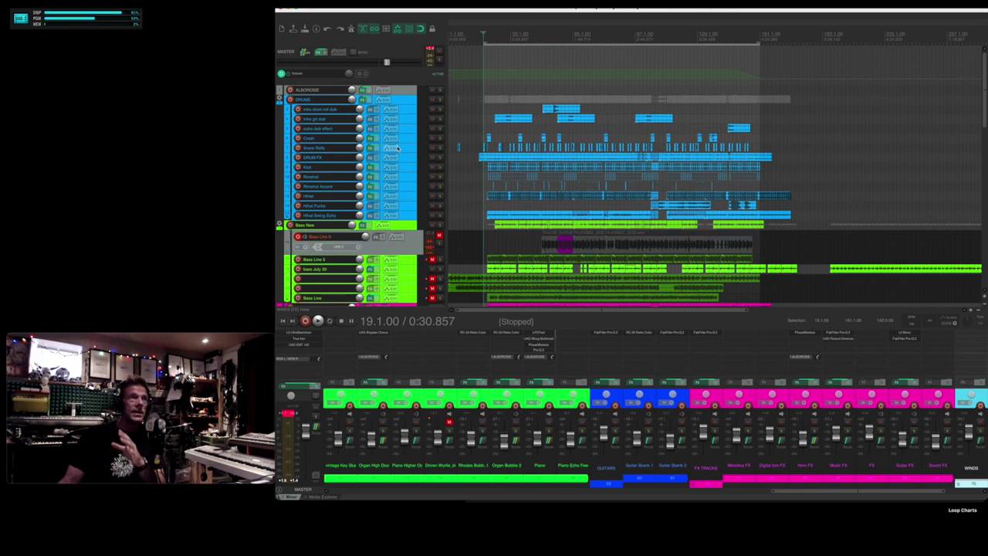
pyautogui.scroll(-10, 397, 148)
pyautogui.scroll(-8, 401, 147)
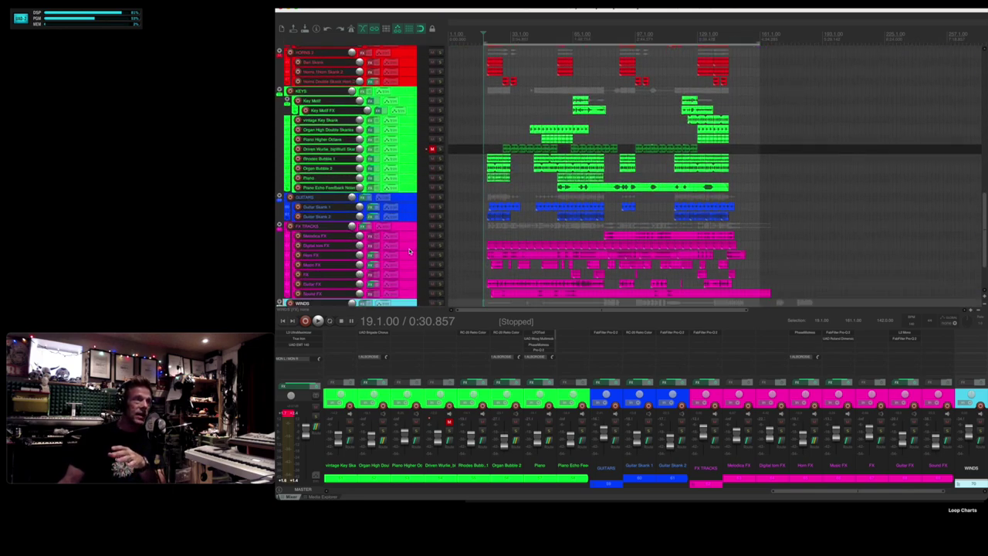
# Step: Add a new track below the WINDS folder group and set its mono input to LINE 4
pyautogui.doubleClick(302, 289)
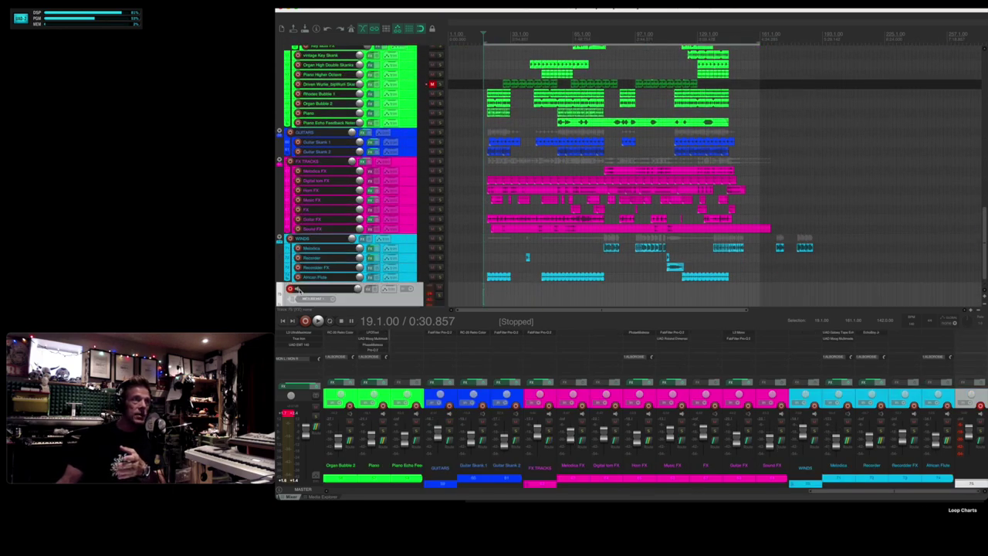
pyautogui.click(320, 298)
pyautogui.moveTo(336, 304)
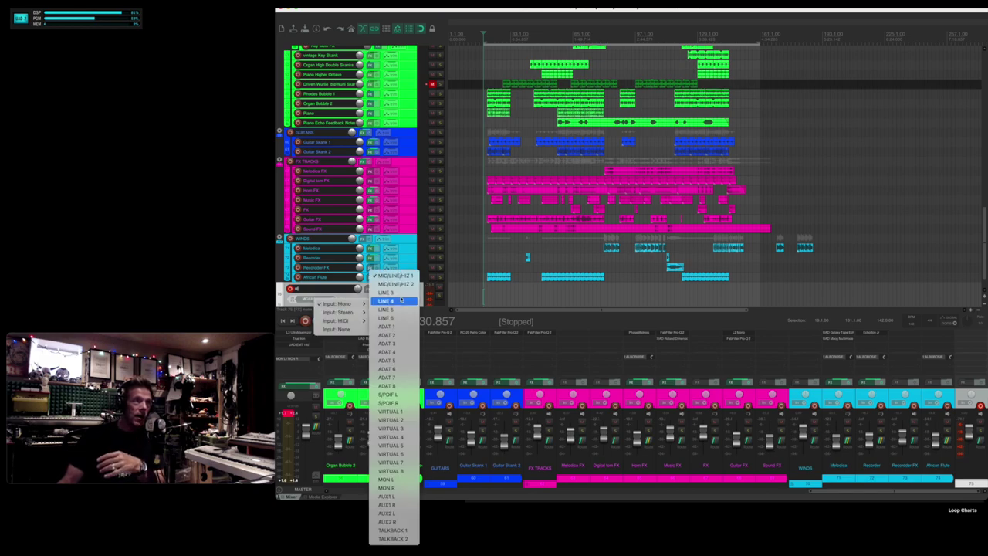
pyautogui.click(402, 298)
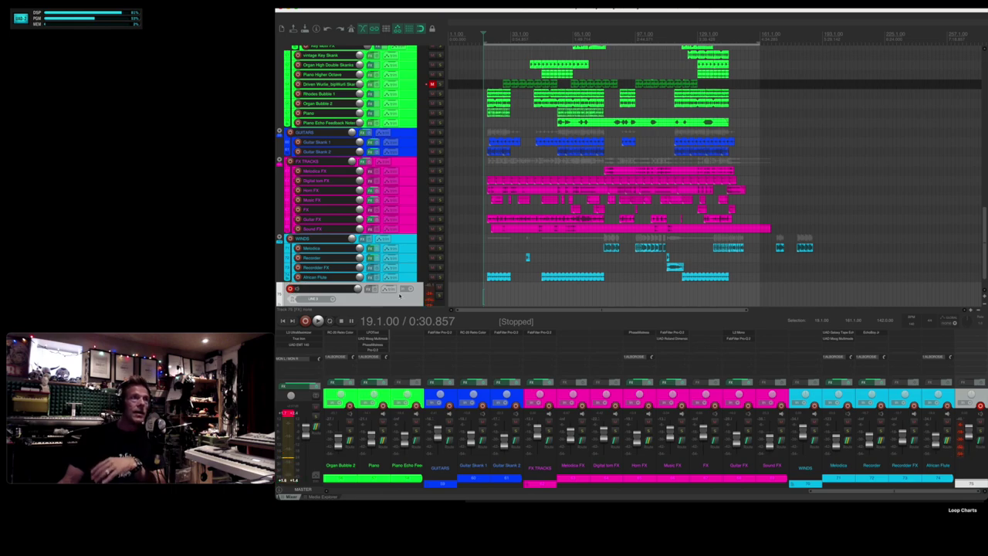
# Step: Open the new track's name for editing, leave it blank, and select the WINDS folder track
pyautogui.doubleClick(315, 290)
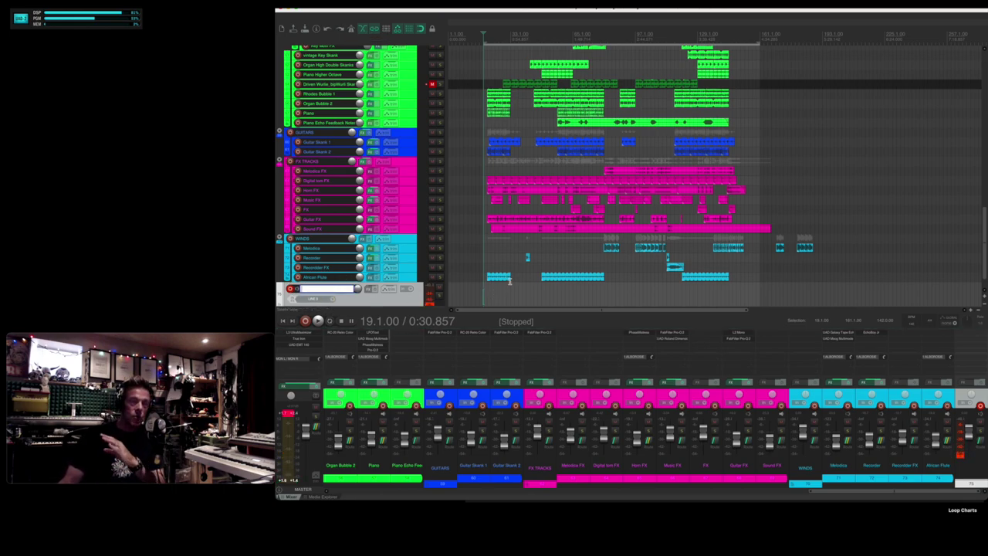
pyautogui.click(408, 242)
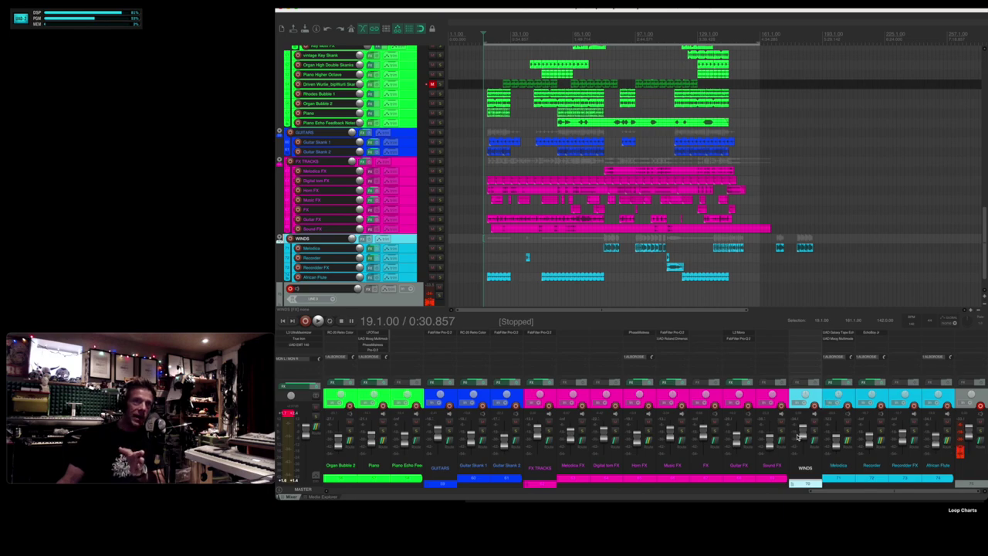
pyautogui.scroll(1, 401, 253)
pyautogui.scroll(10, 401, 252)
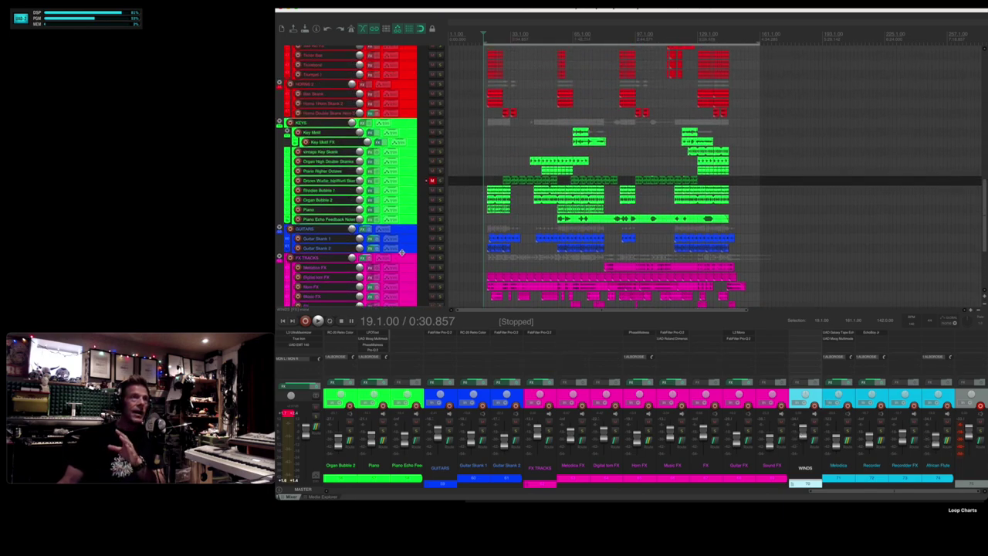